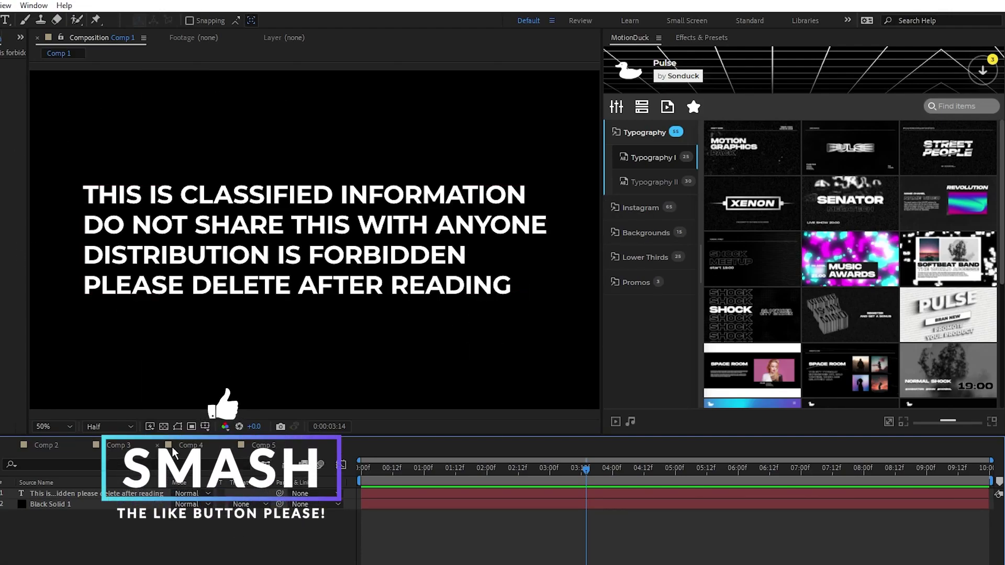
Apply the Typominal_1 animation preset to the text layer and scrub to watch it type on.
click(691, 37)
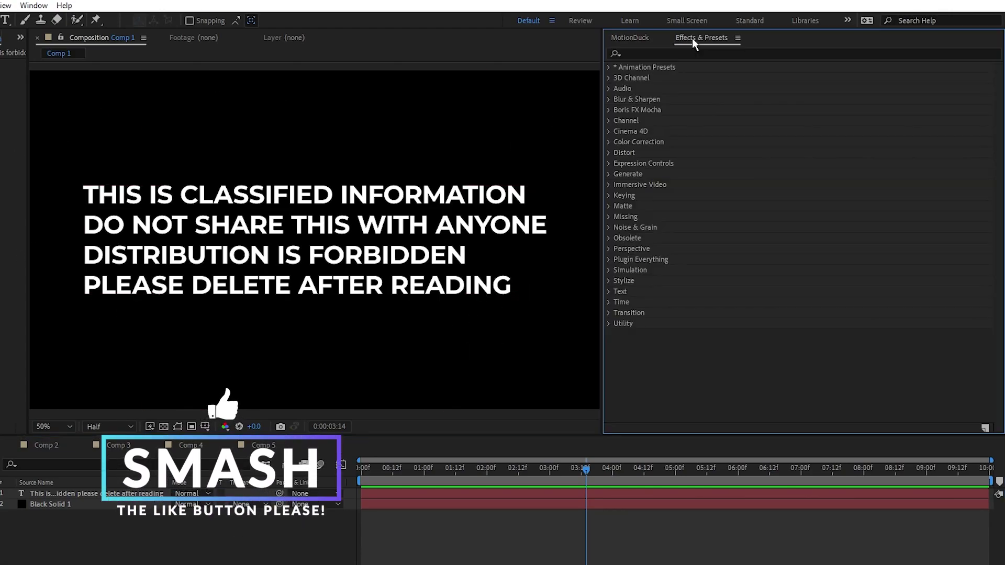
click(609, 69)
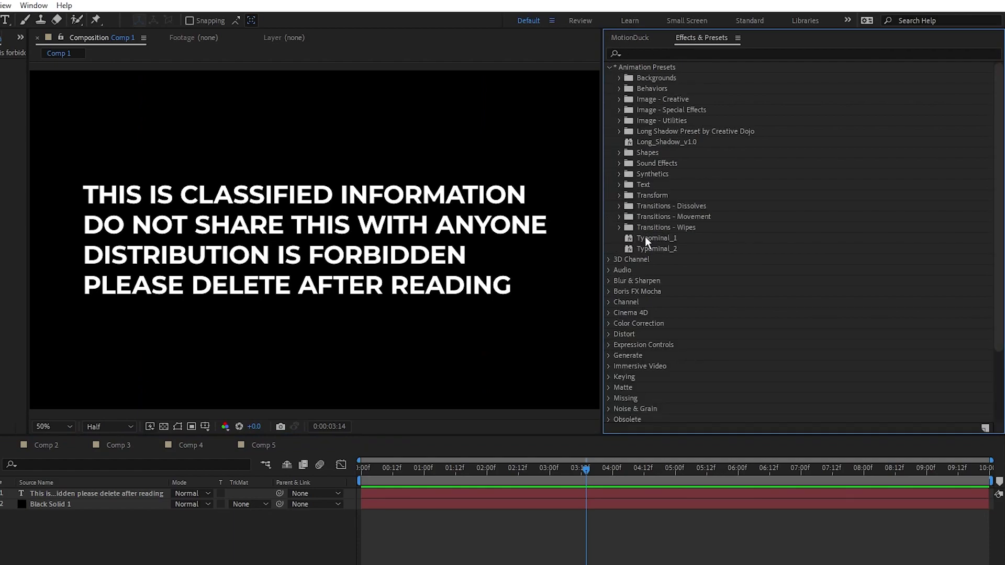
drag(645, 236, 45, 494)
key(u)
drag(362, 467, 871, 480)
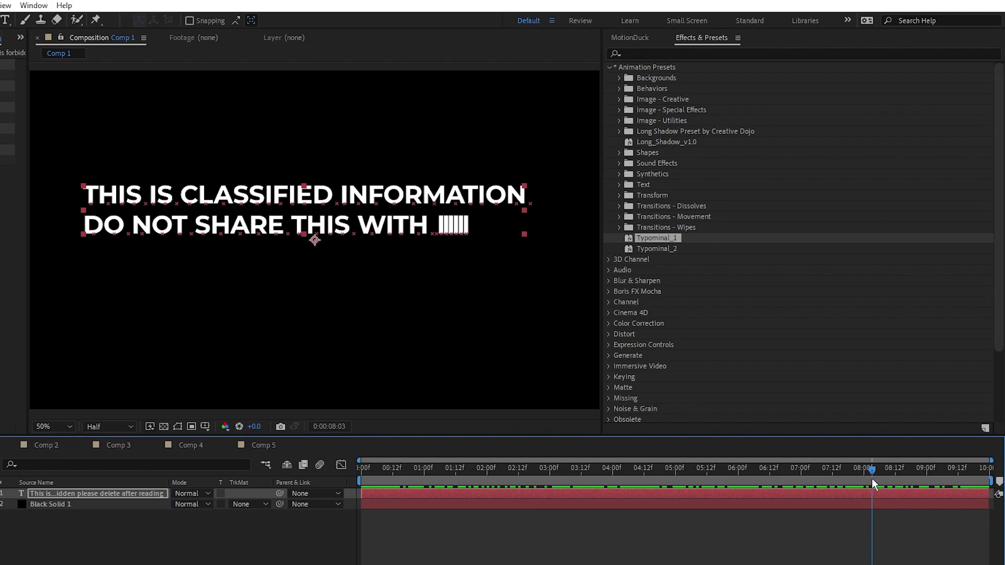
Move the opacity keyframe nearer the start and replay the animation.
key(u)
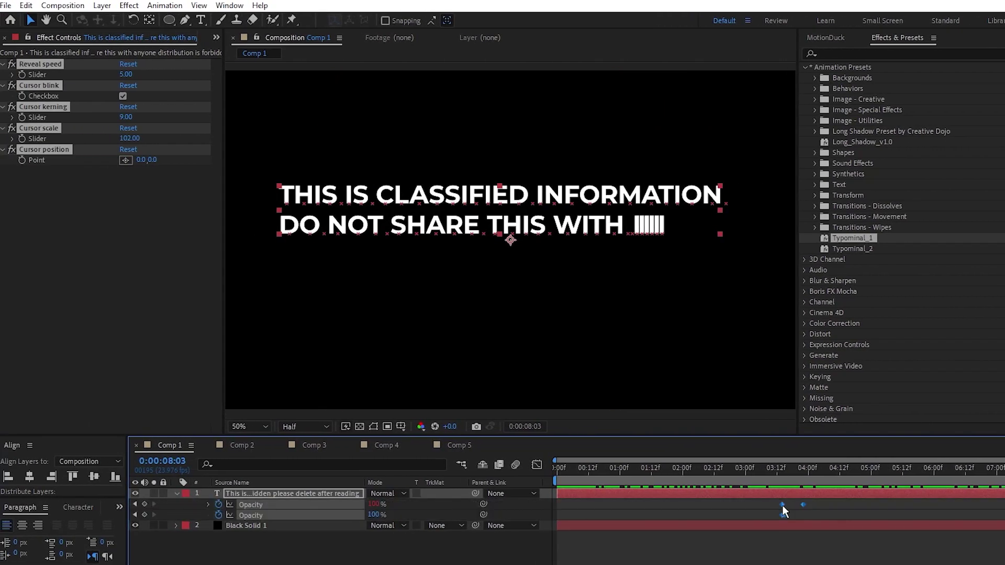
drag(779, 515, 564, 517)
key(u)
key(space)
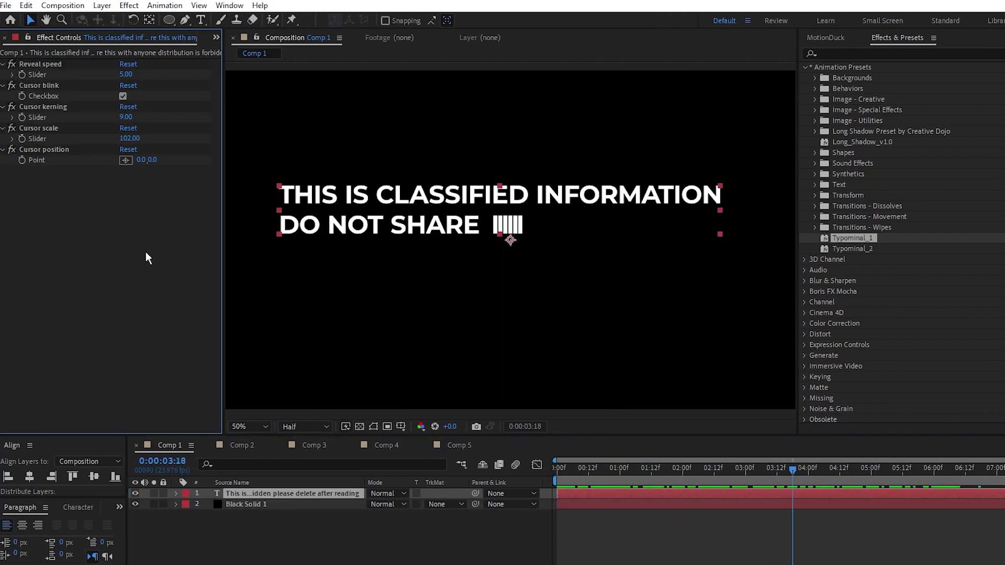
Set Reveal speed to 25, check the faster reveal, and edit Cursor kerning to 10.
key(Return)
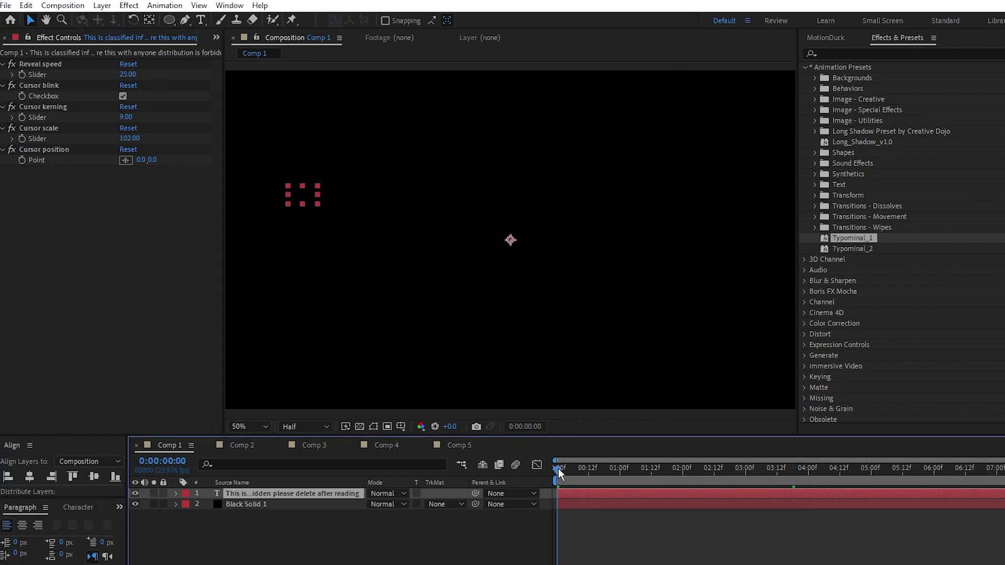
drag(558, 470, 706, 481)
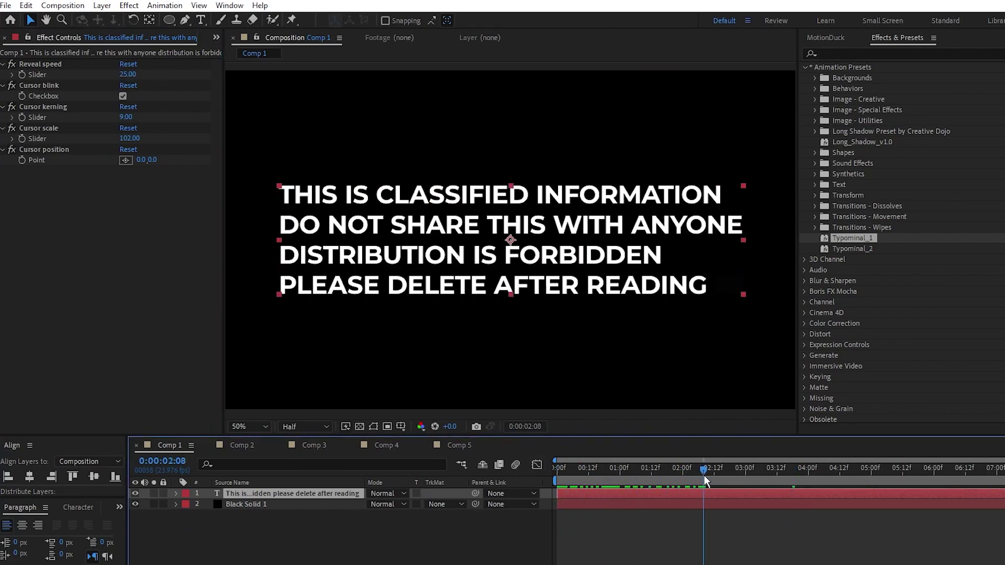
click(126, 118)
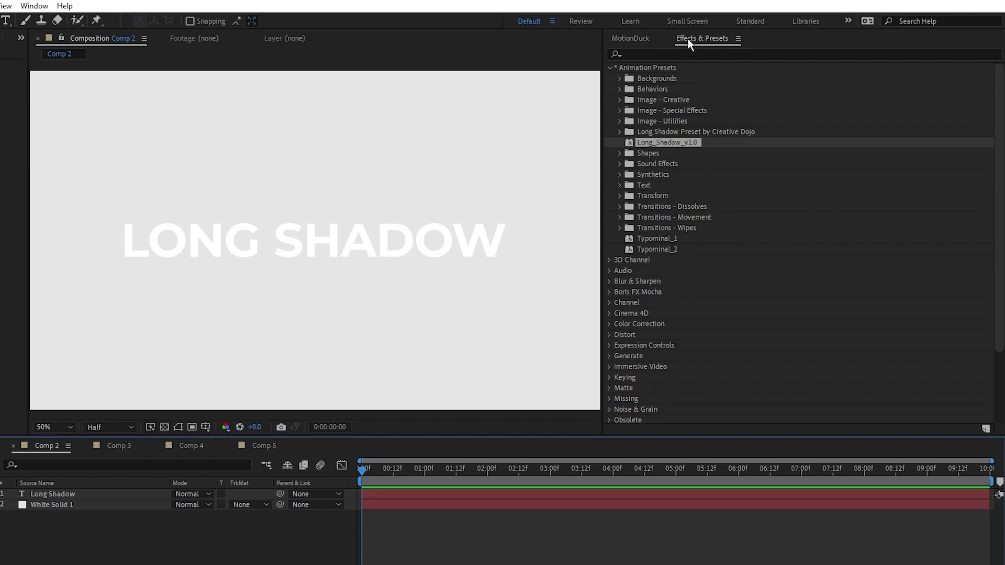
Apply the Long_Shadow_v1.0 preset to the LONG SHADOW text.
click(648, 68)
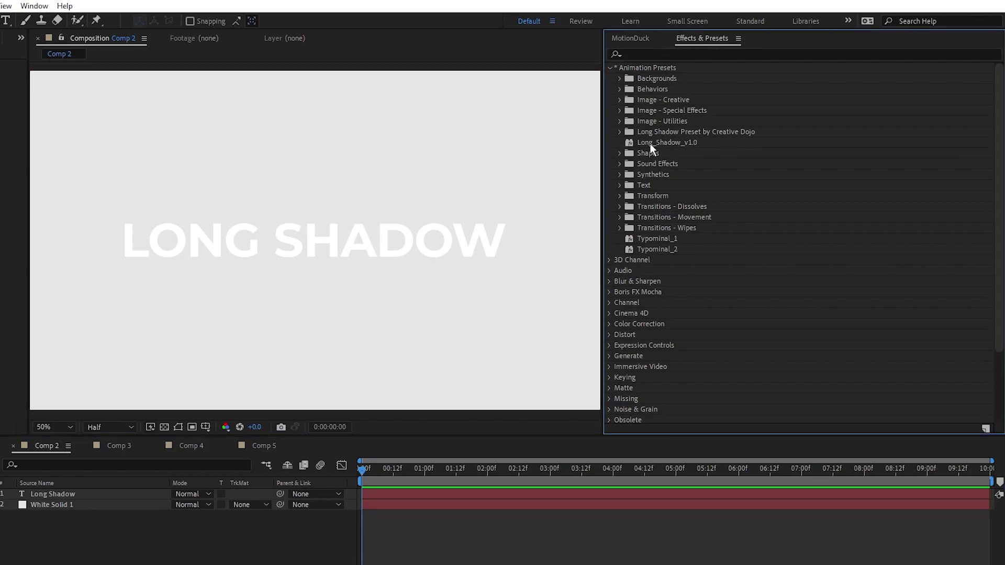
drag(649, 143, 345, 256)
click(70, 496)
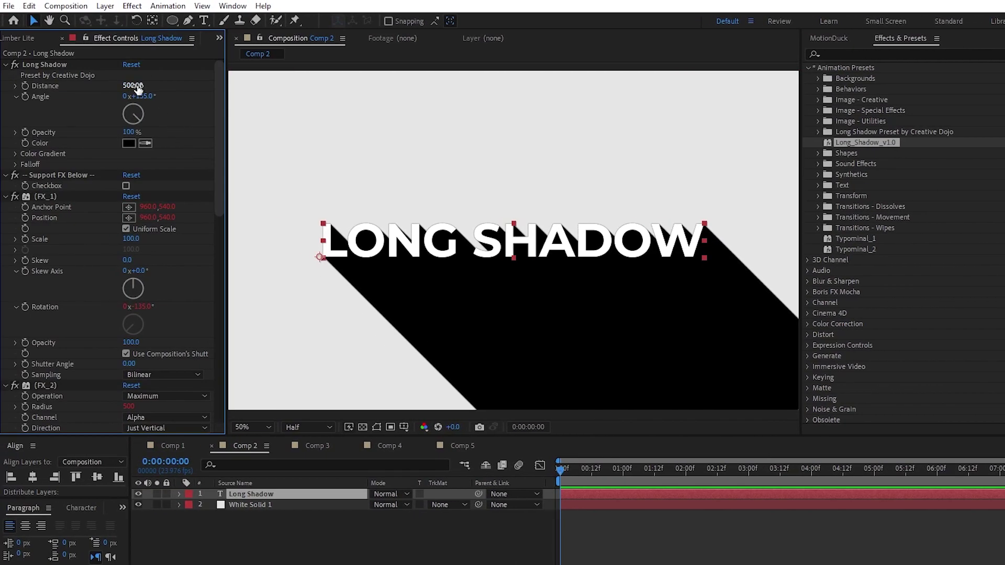
Extend the shadow distance to 770, keep the 135° angle, and set opacity to 50%.
drag(138, 89, 359, 139)
key(ctrl+z)
click(130, 132)
text(50)
key(Return)
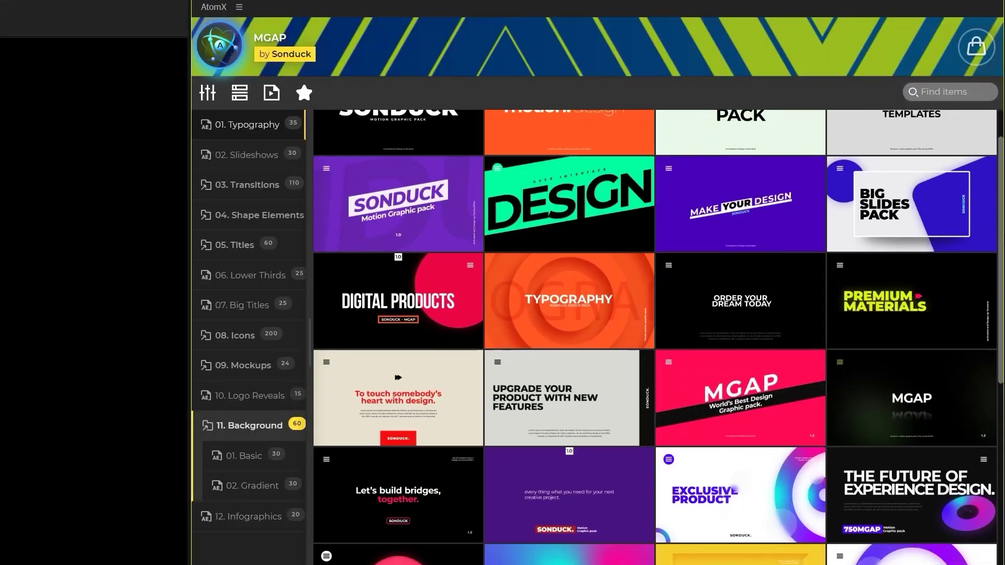
Apply the Hello template from the AtomX panel.
scroll(658, 335, down, 4)
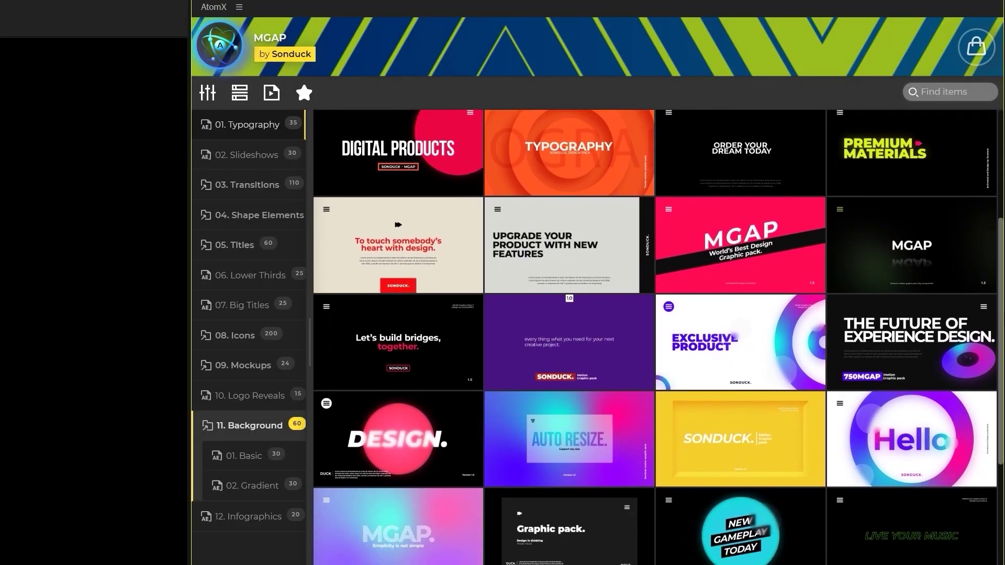
mouse_move(877, 467)
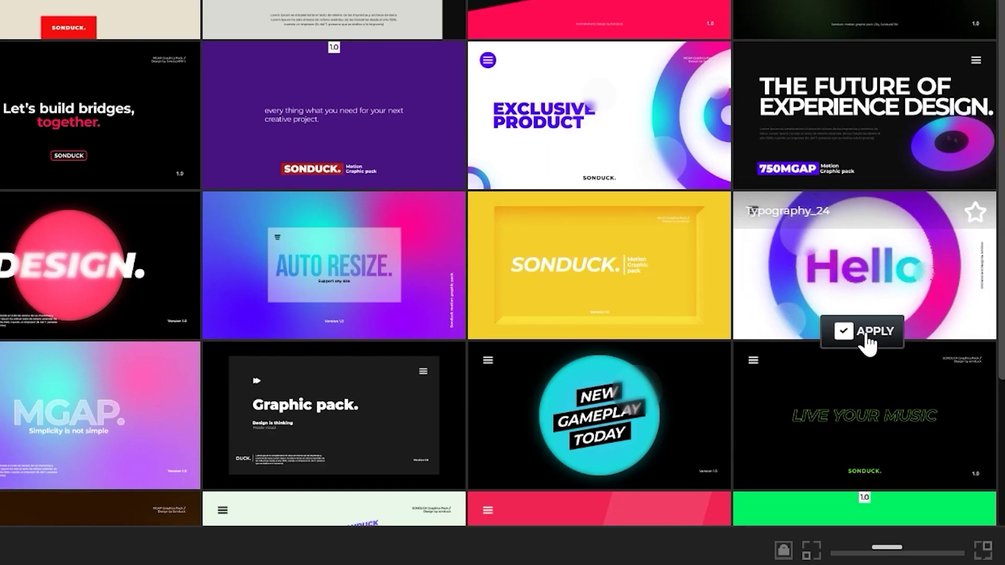
click(909, 479)
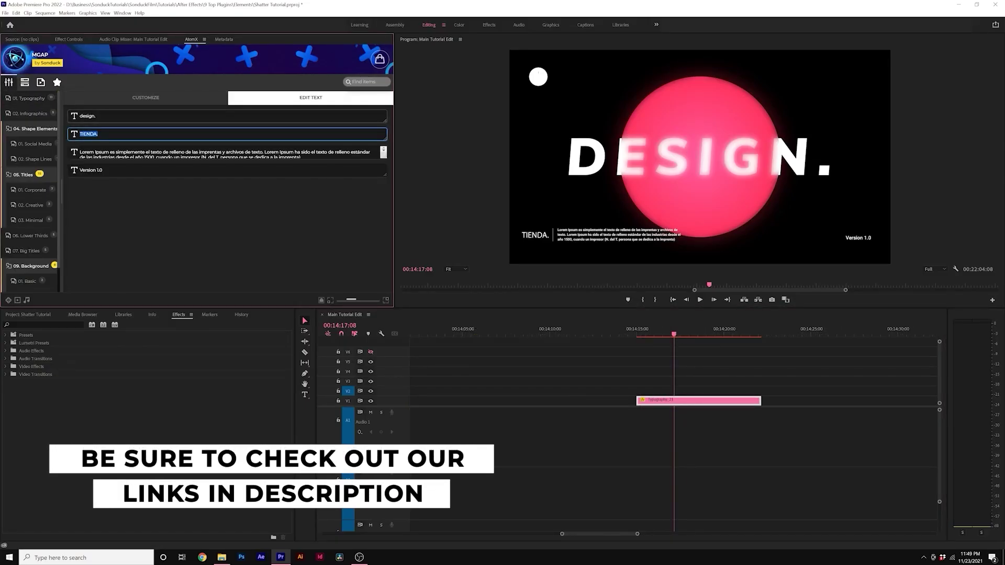
Commit the headline text and delete the placeholder paragraph text.
key(Tab)
key(ctrl+a)
key(BackSpace)
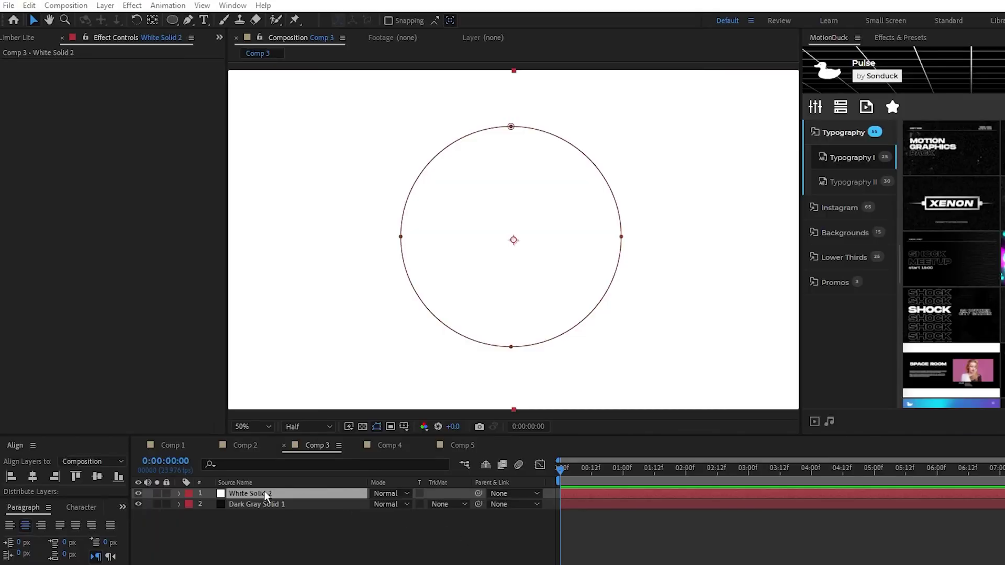
Apply Plugin Everything's Thicc Stroke effect to the White Solid 2 layer.
click(266, 495)
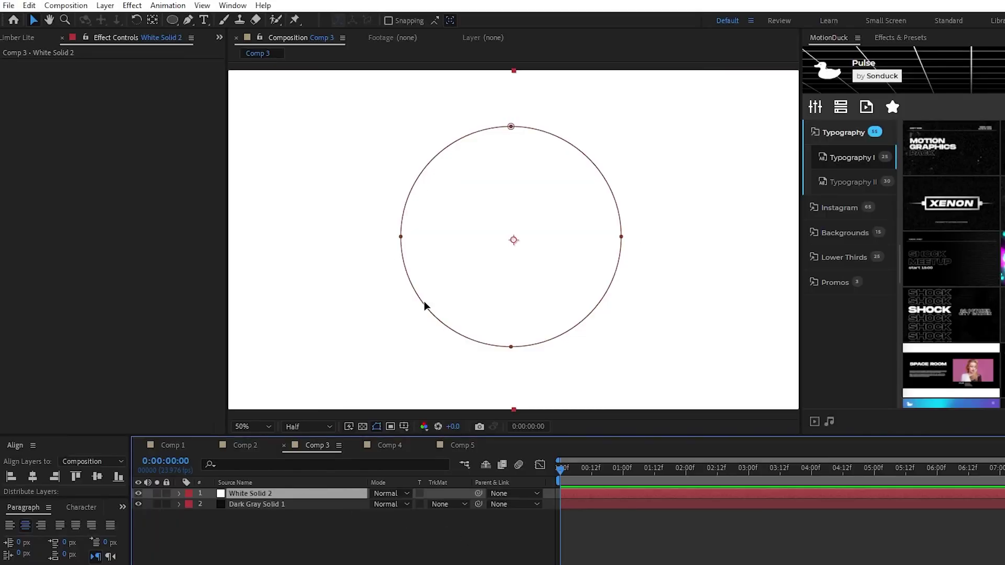
click(132, 5)
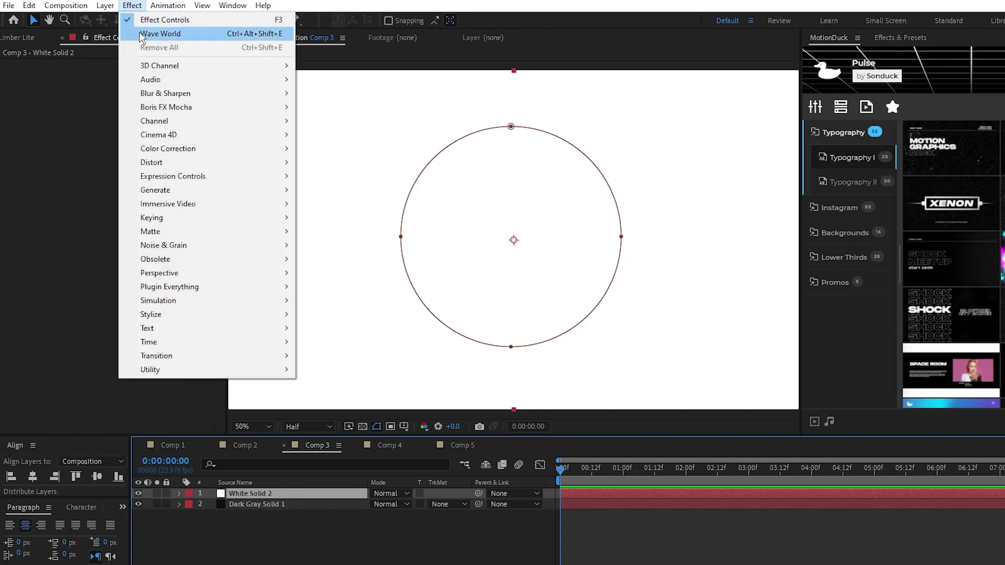
mouse_move(233, 291)
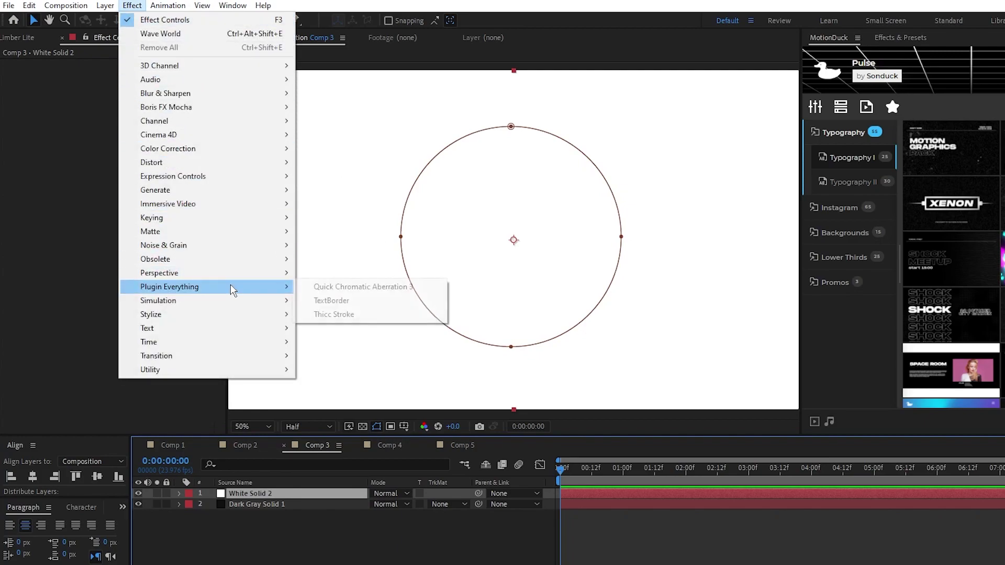
click(383, 317)
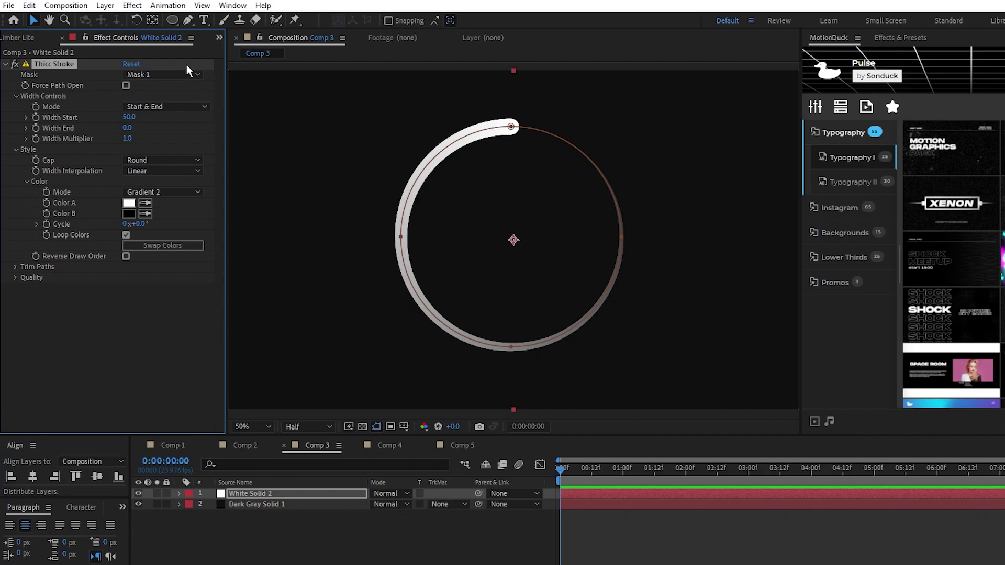
click(161, 76)
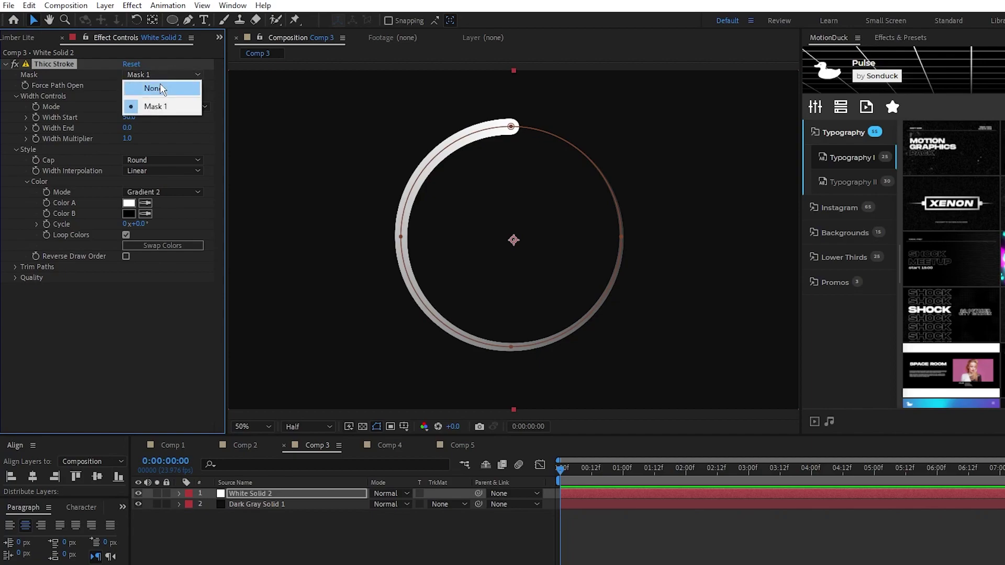
click(93, 83)
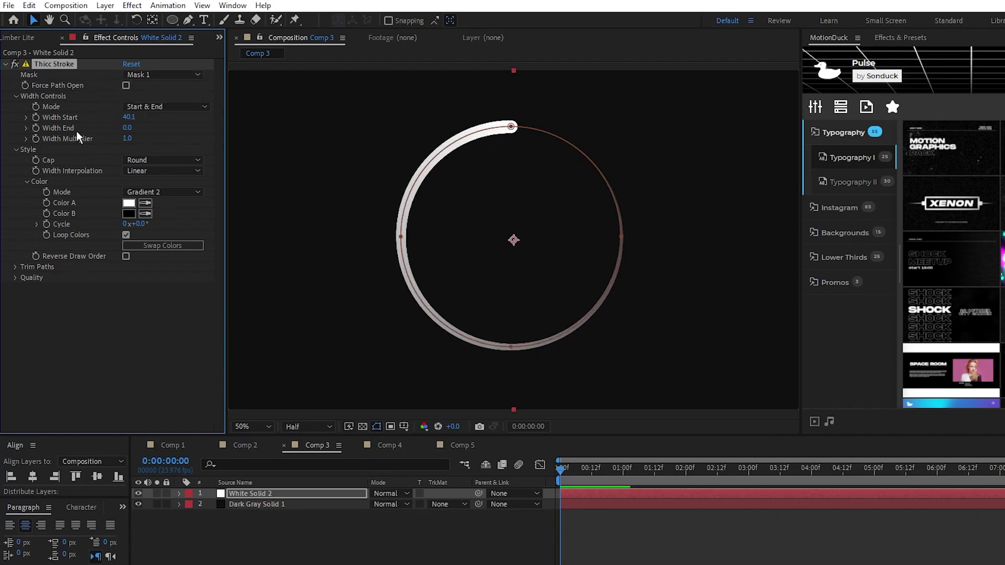
click(146, 159)
click(146, 191)
click(146, 160)
click(147, 176)
click(128, 203)
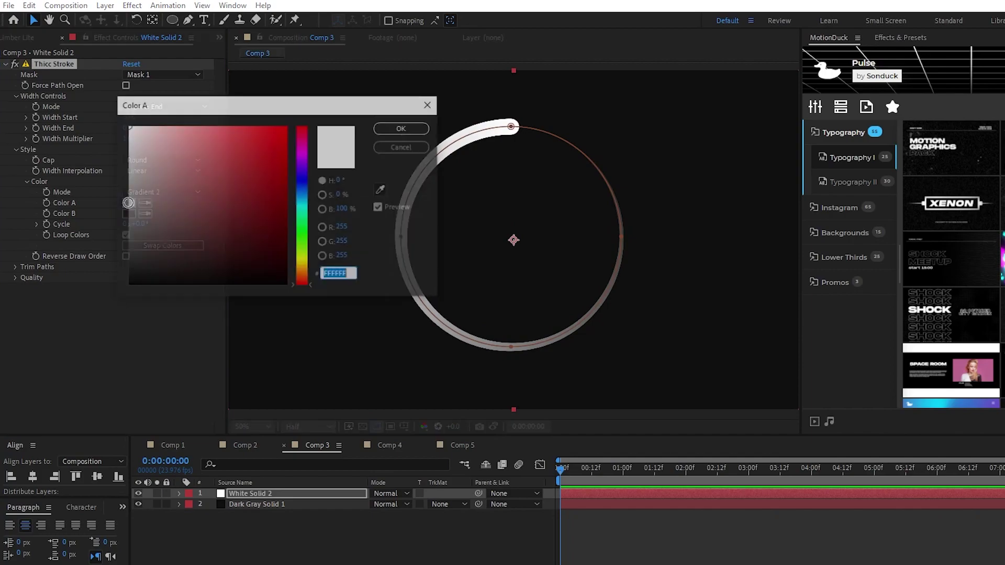
click(286, 128)
mouse_move(302, 282)
mouse_down()
mouse_move(303, 152)
mouse_move(314, 226)
mouse_move(307, 259)
mouse_up()
click(402, 148)
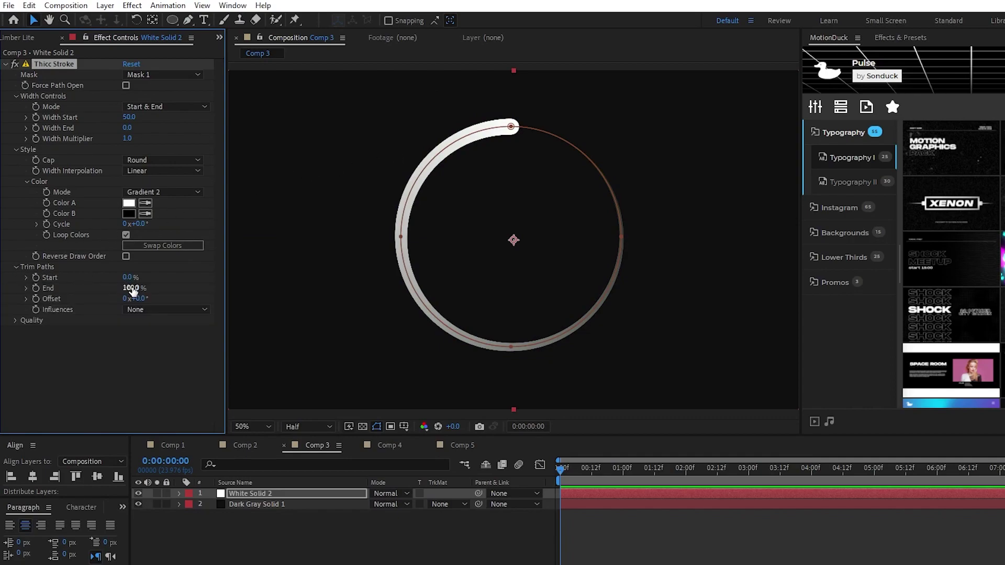
drag(127, 278, 152, 281)
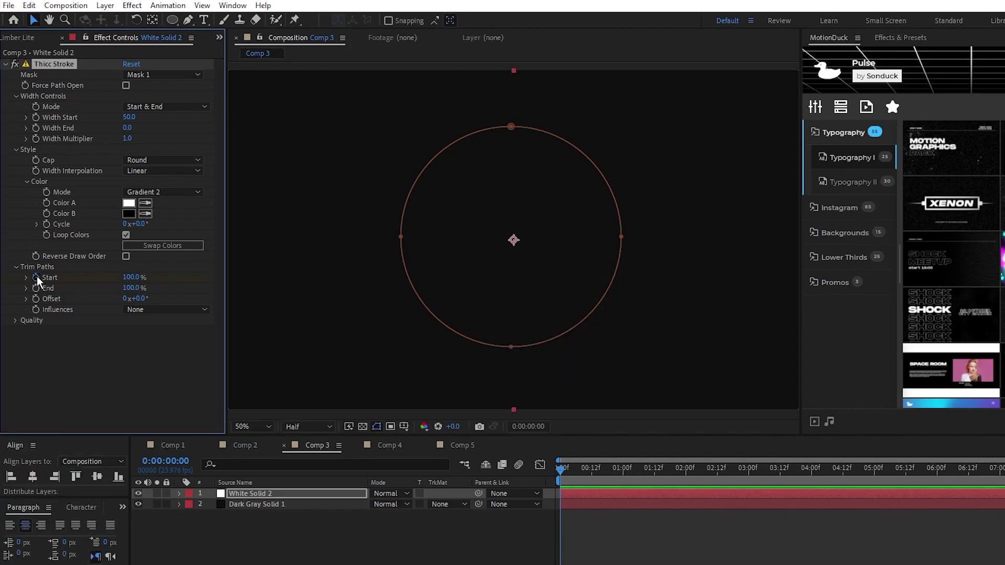
key(ctrl+z)
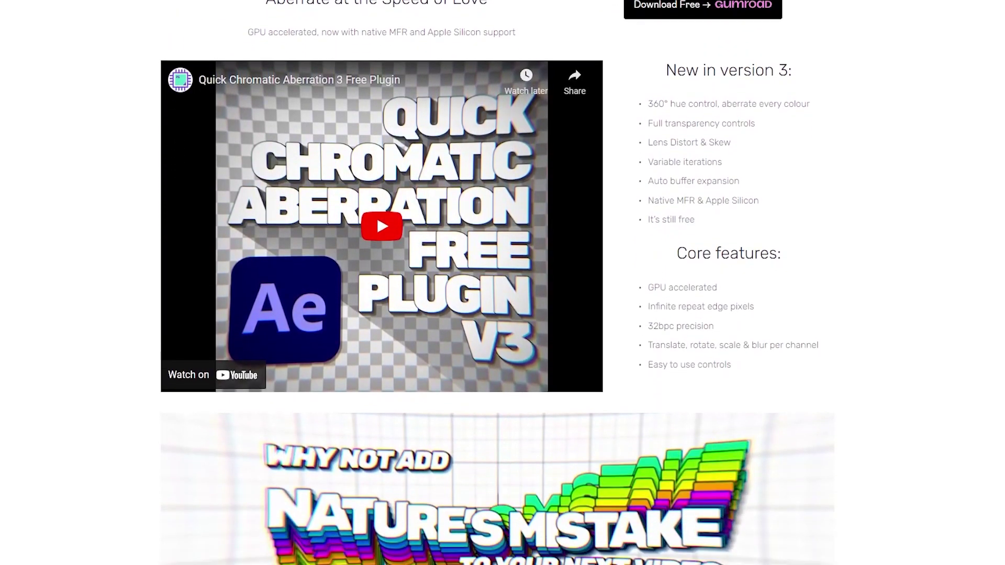
Scroll the Quick Chromatic Aberration 3 page down to the Download button and Quickstart Tutorial.
scroll(497, 282, down, 5)
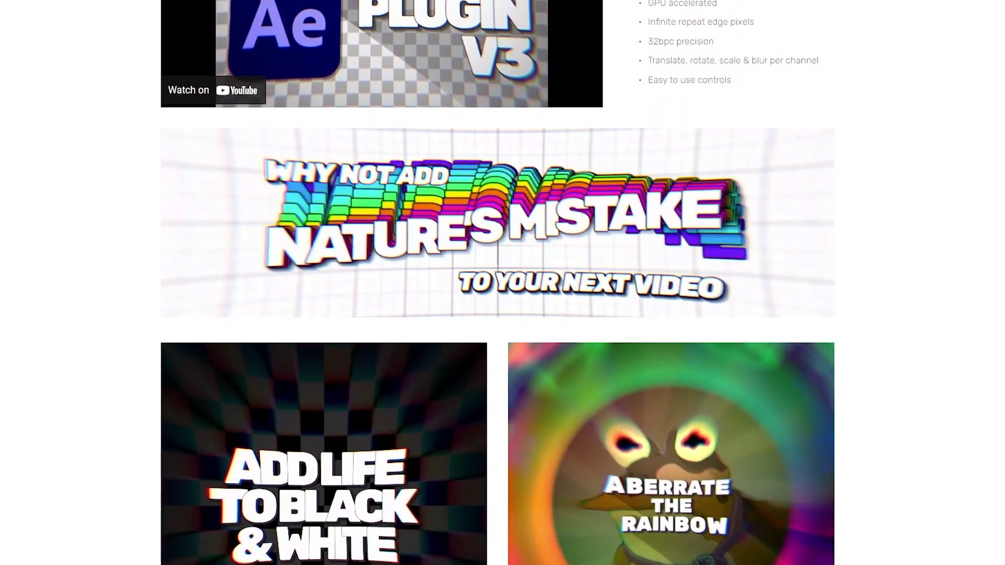
scroll(497, 283, down, 5)
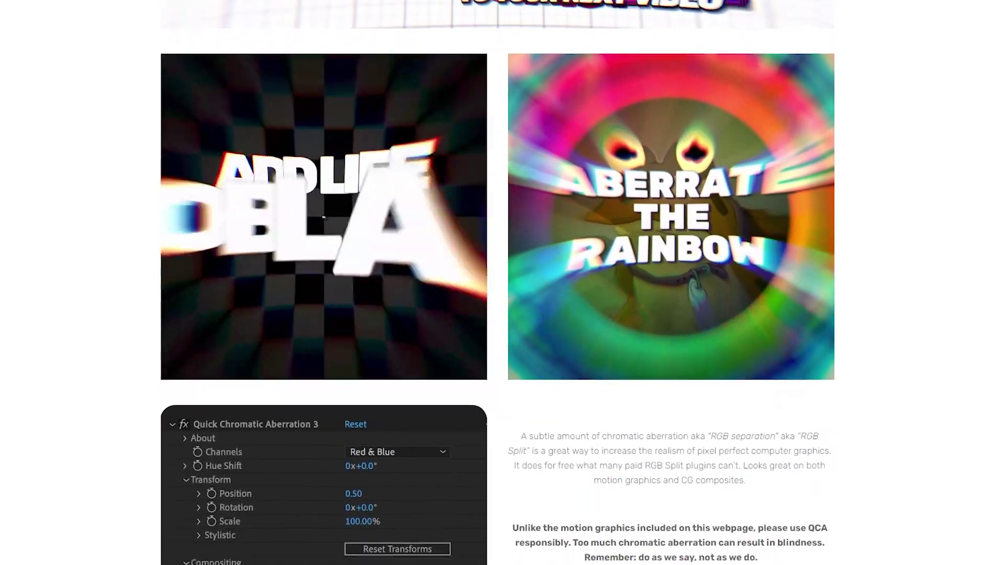
scroll(497, 282, down, 5)
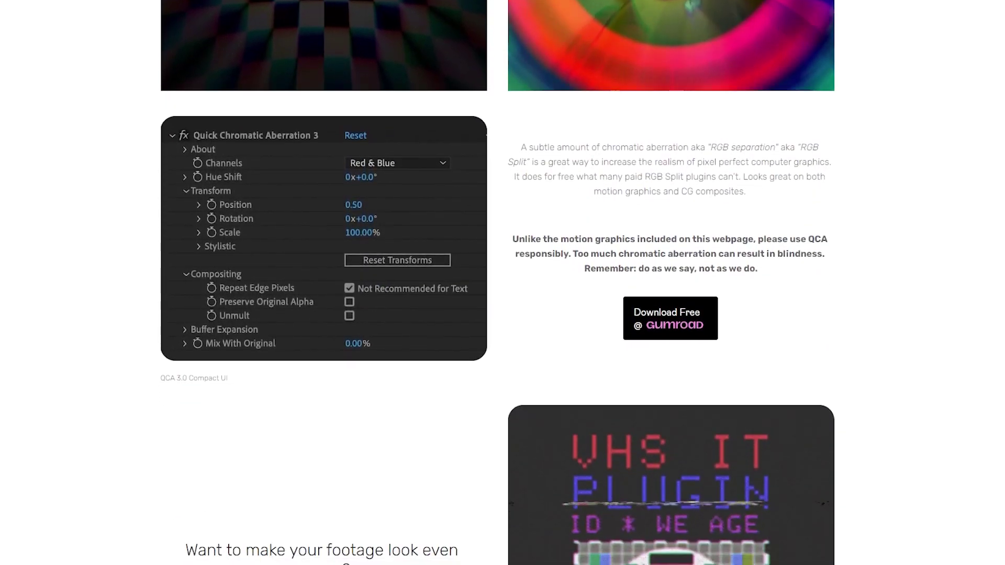
scroll(497, 283, down, 5)
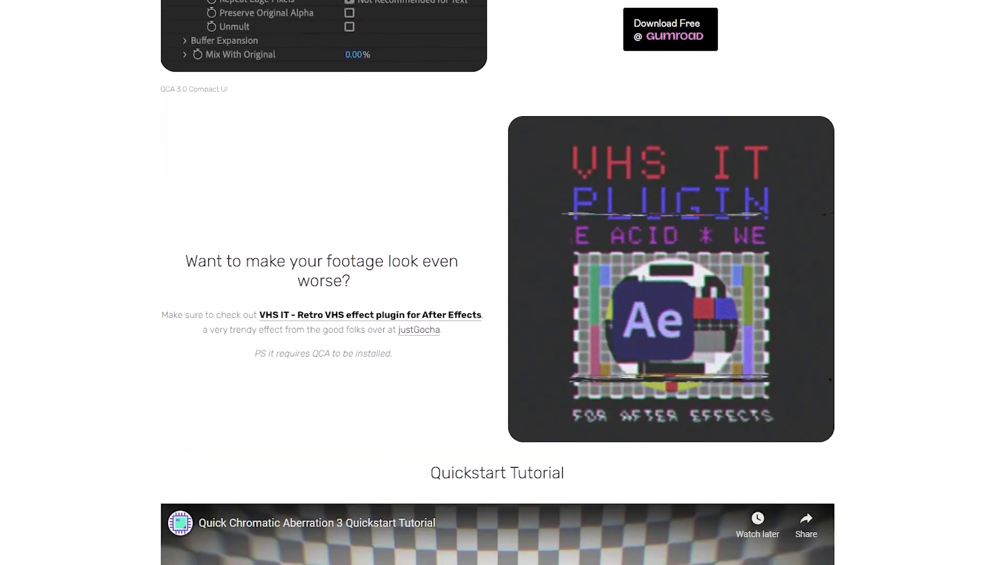
scroll(498, 283, down, 2)
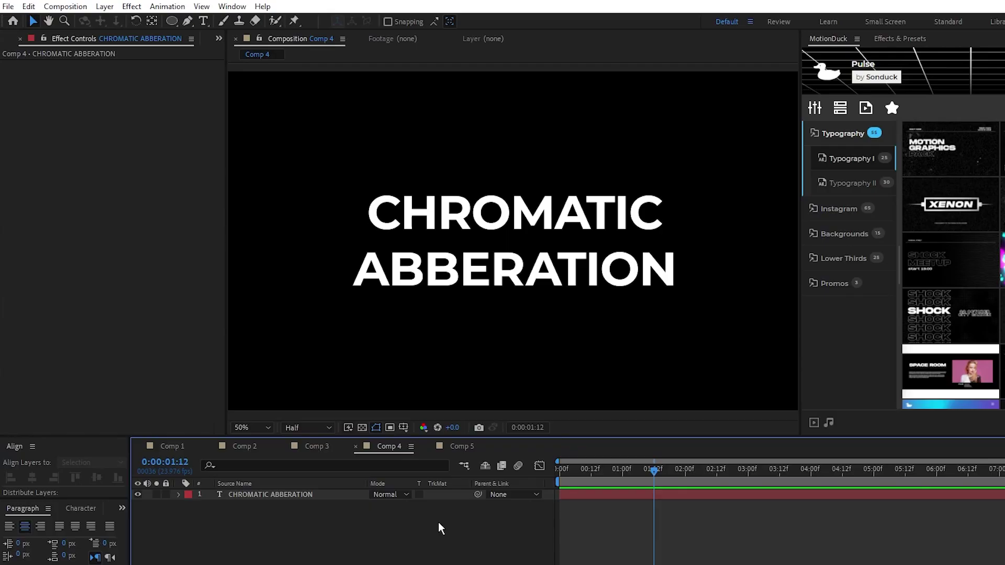
Apply Quick Chromatic Aberration 3 to the CHROMATIC ABBERATION text layer.
click(286, 495)
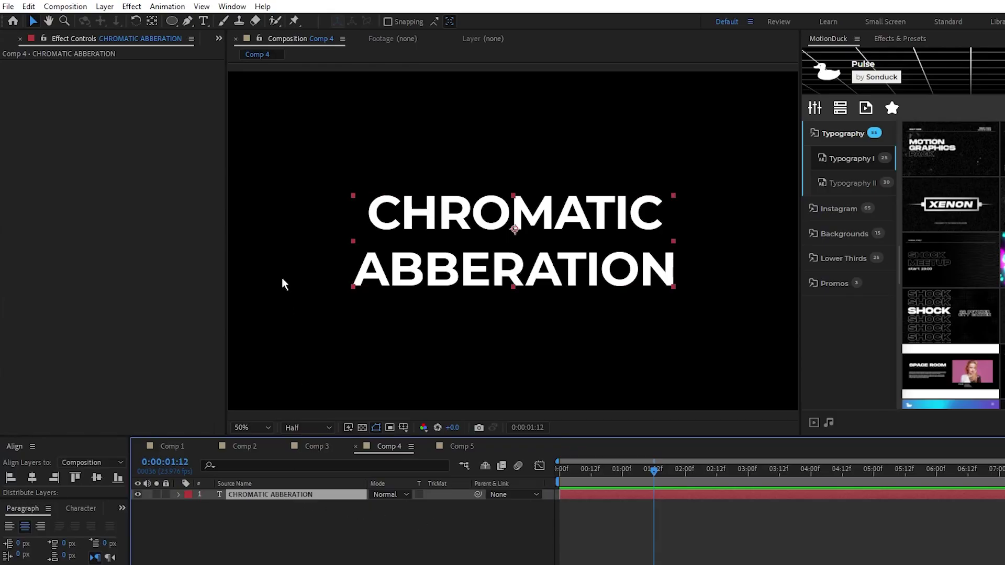
click(132, 7)
mouse_move(239, 293)
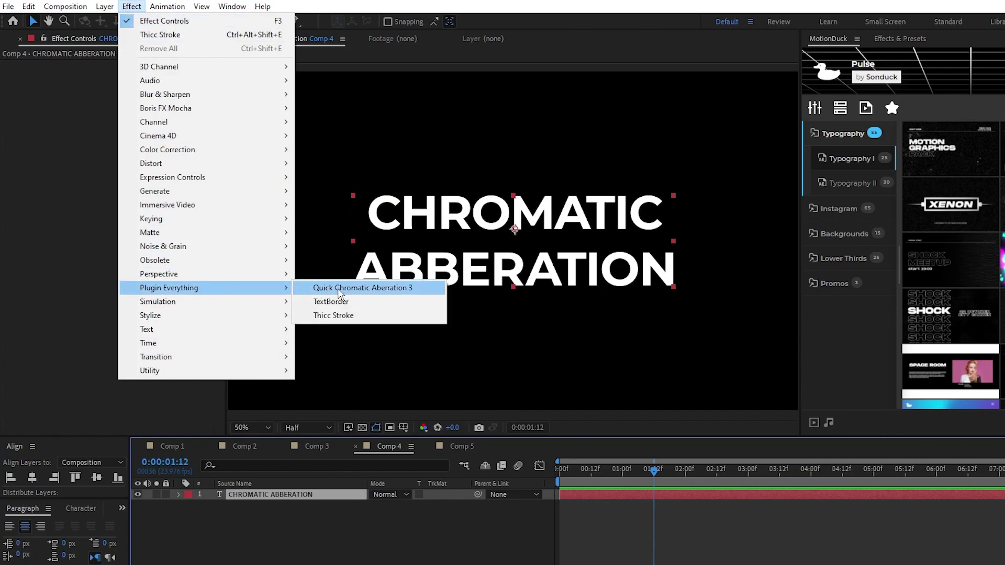
click(398, 288)
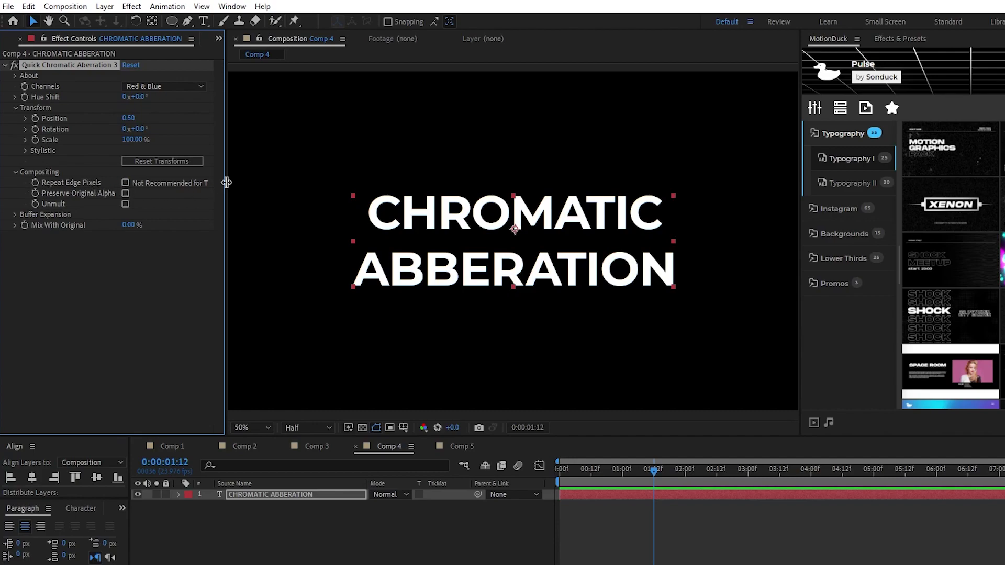
Try a larger colour-split offset and rotation, then reset the aberration transforms to defaults.
mouse_move(226, 182)
mouse_down()
mouse_move(258, 183)
mouse_move(225, 186)
mouse_up()
click(183, 250)
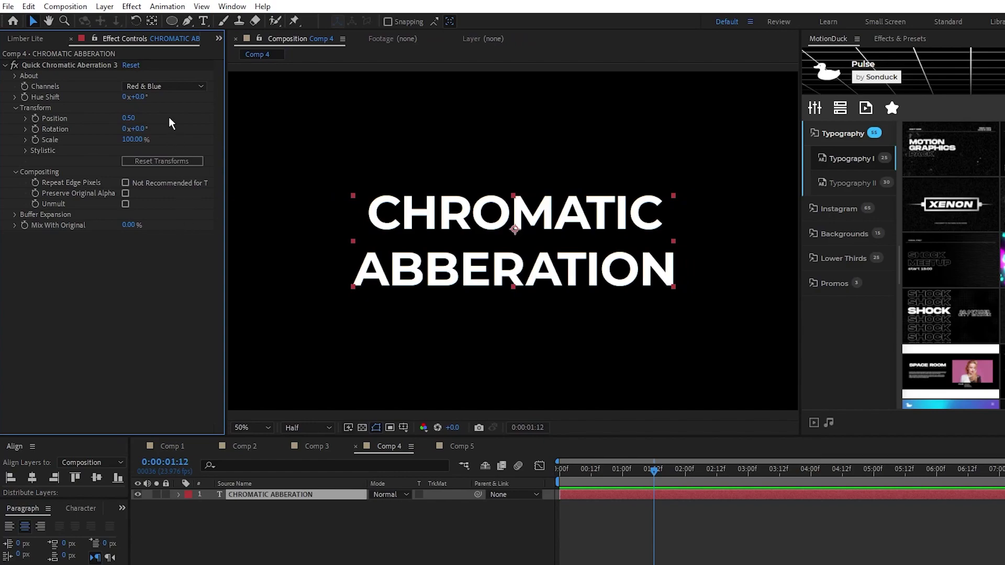
drag(129, 118, 147, 145)
click(162, 161)
click(34, 130)
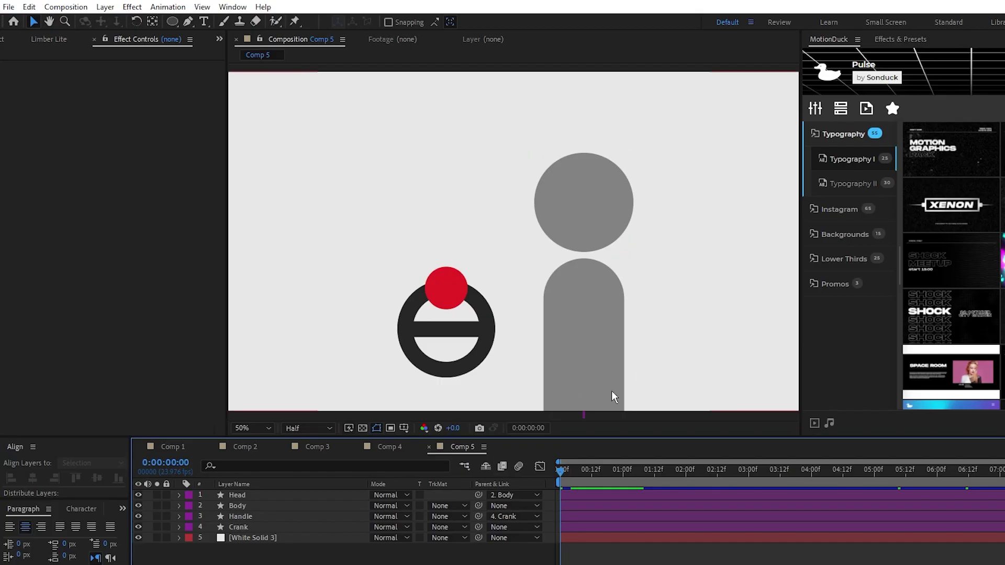
Scrub the Comp 5 timeline back and forth to preview the crank and red handle turning.
drag(564, 476, 830, 481)
drag(726, 482, 550, 484)
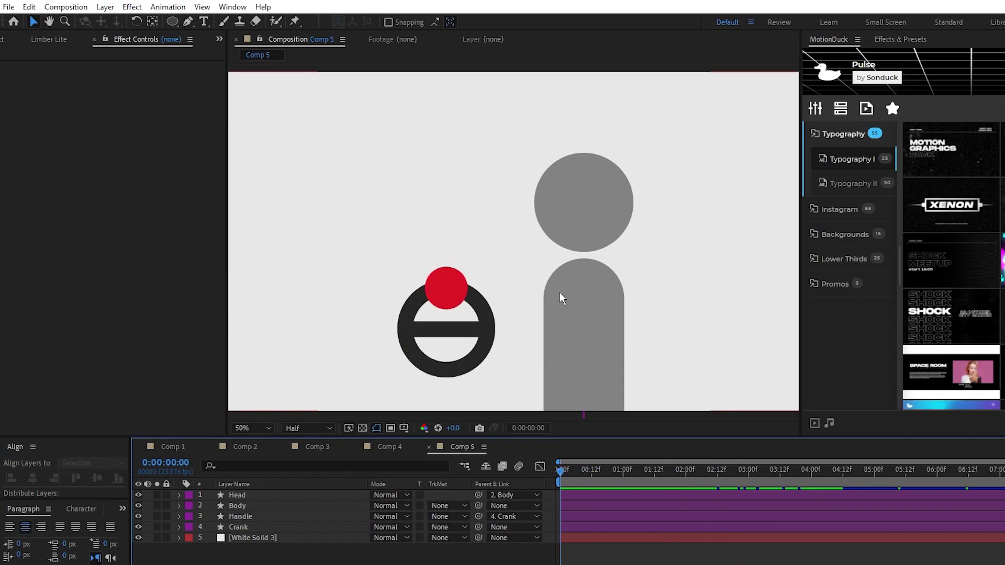
mouse_move(560, 473)
mouse_down()
mouse_move(594, 475)
mouse_move(559, 475)
mouse_up()
Create a new Limber Lite bone named Arm from the Limber Lite.jsxbin panel.
click(232, 7)
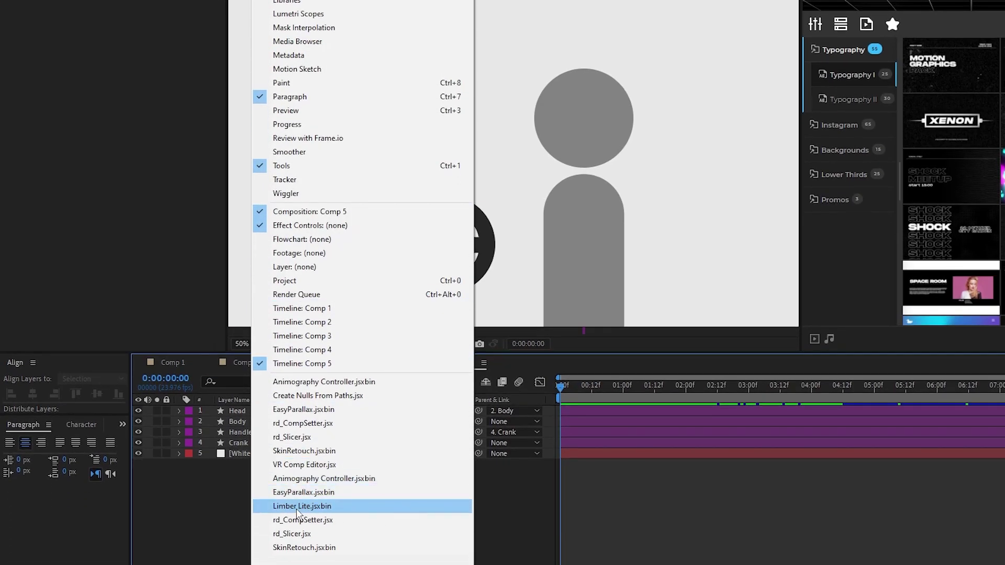
click(297, 508)
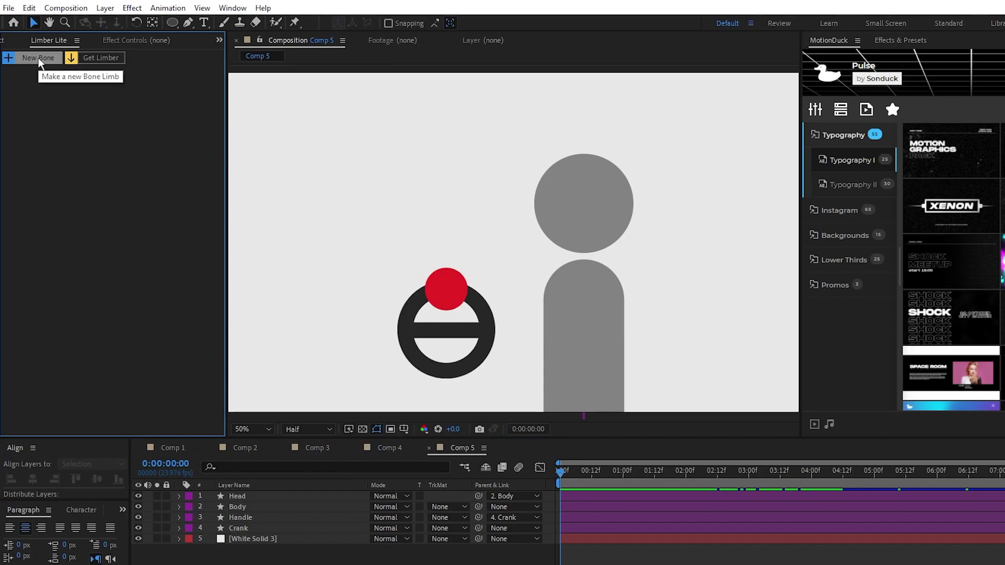
click(40, 60)
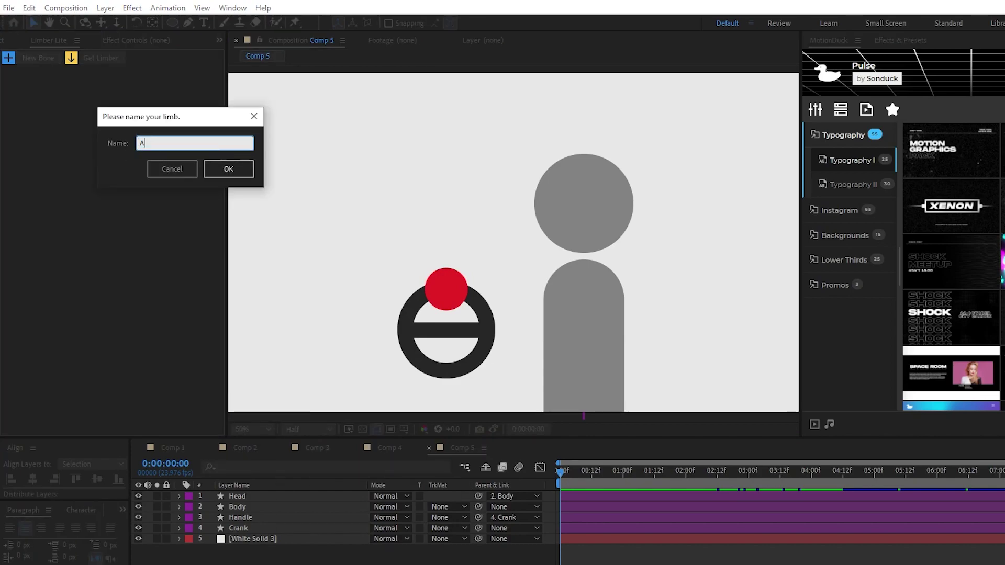
click(226, 169)
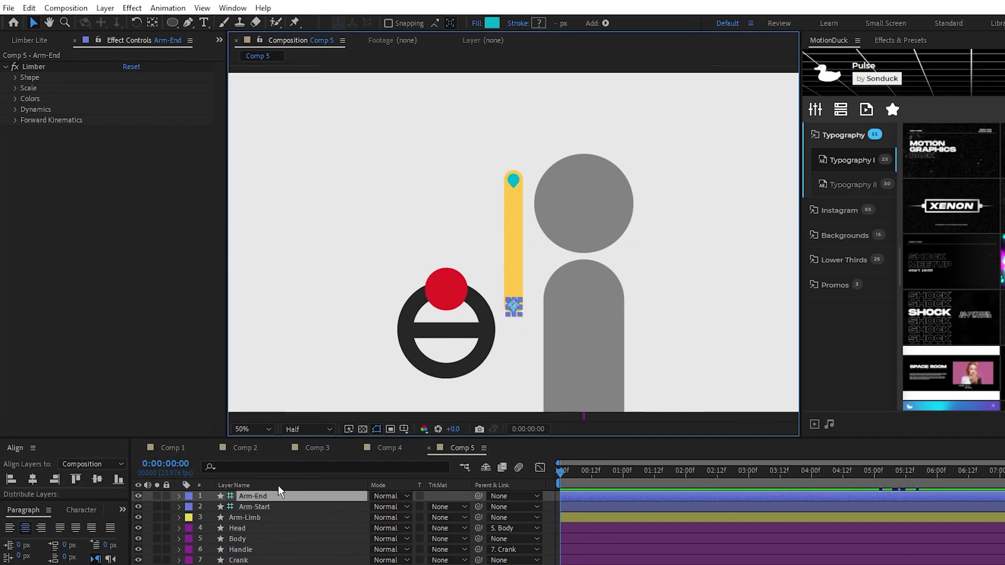
Position Arm-End on the red handle and Arm-Start on the figure's body.
click(264, 498)
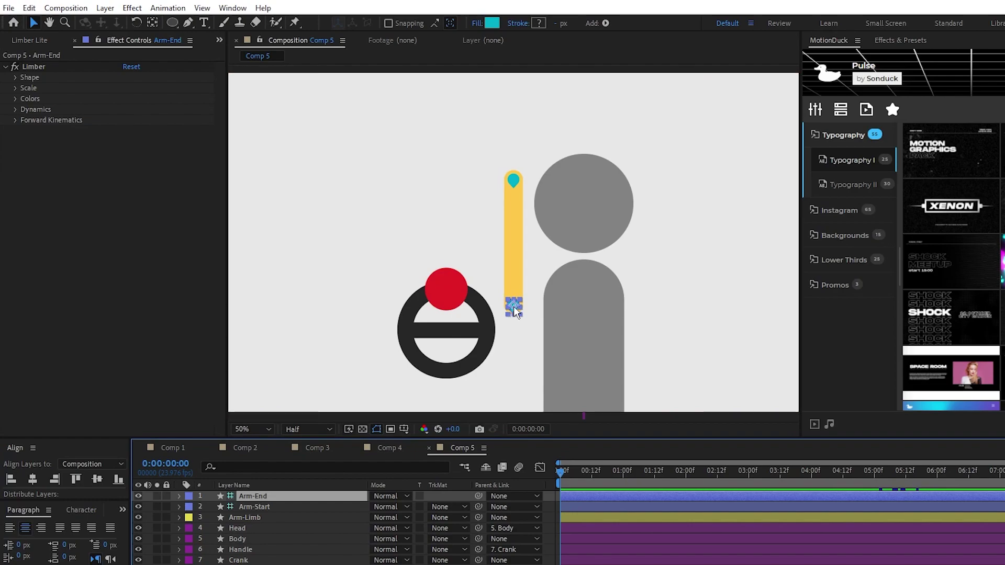
drag(513, 308, 454, 293)
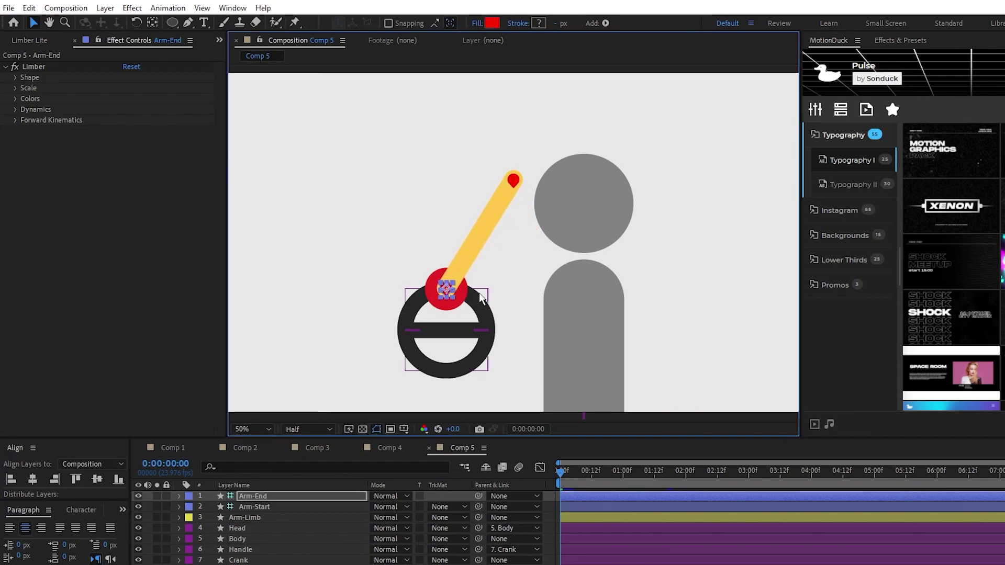
click(257, 507)
drag(514, 182, 601, 293)
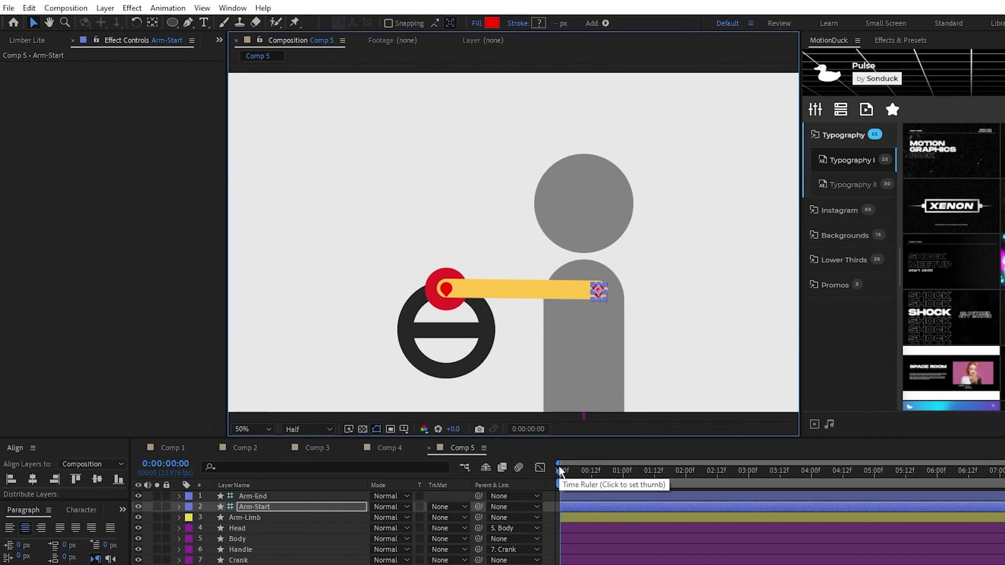
Parent Arm-End to the Handle layer and Arm-Start to the Body layer.
click(300, 496)
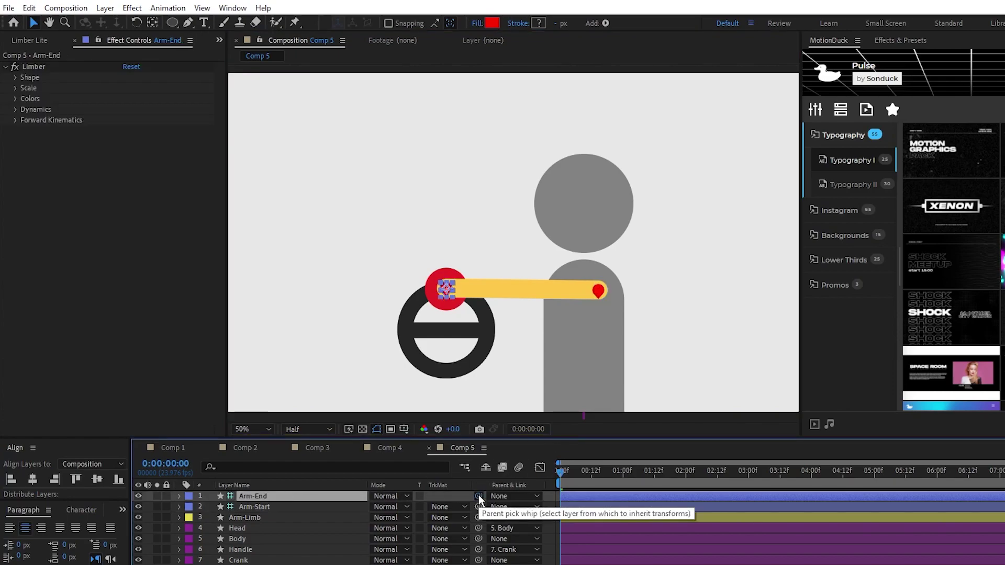
drag(478, 497, 275, 554)
click(286, 508)
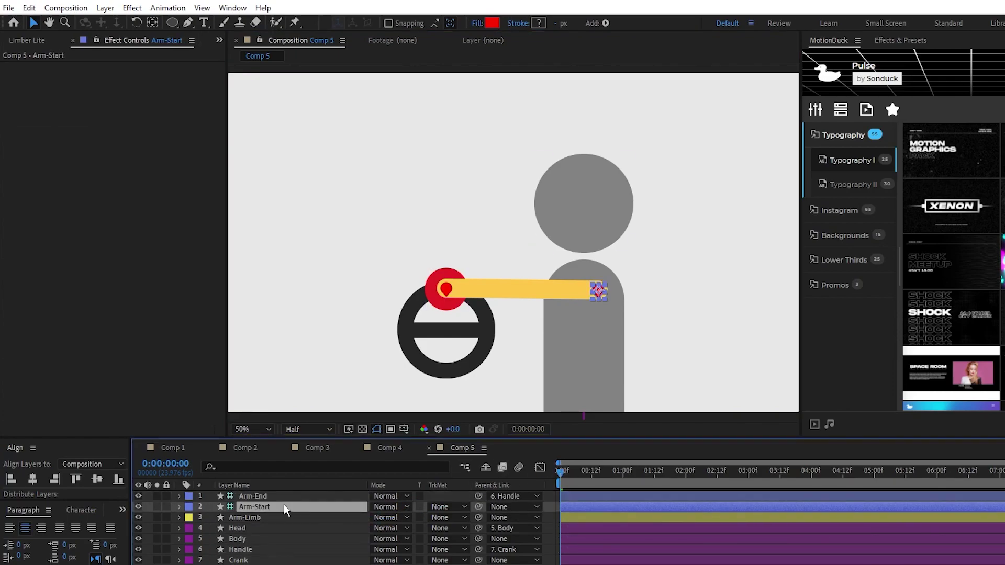
drag(479, 508, 267, 544)
click(258, 551)
Preview the arm on the crank, then set Arm-End's Upper Length 335 and Lower Length 317.
drag(561, 472, 586, 484)
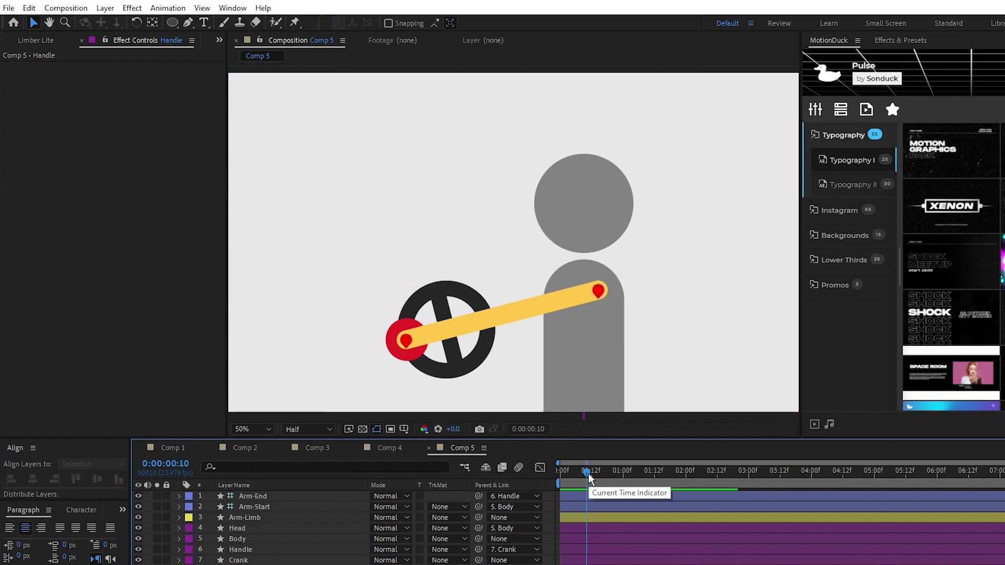
drag(586, 475, 629, 478)
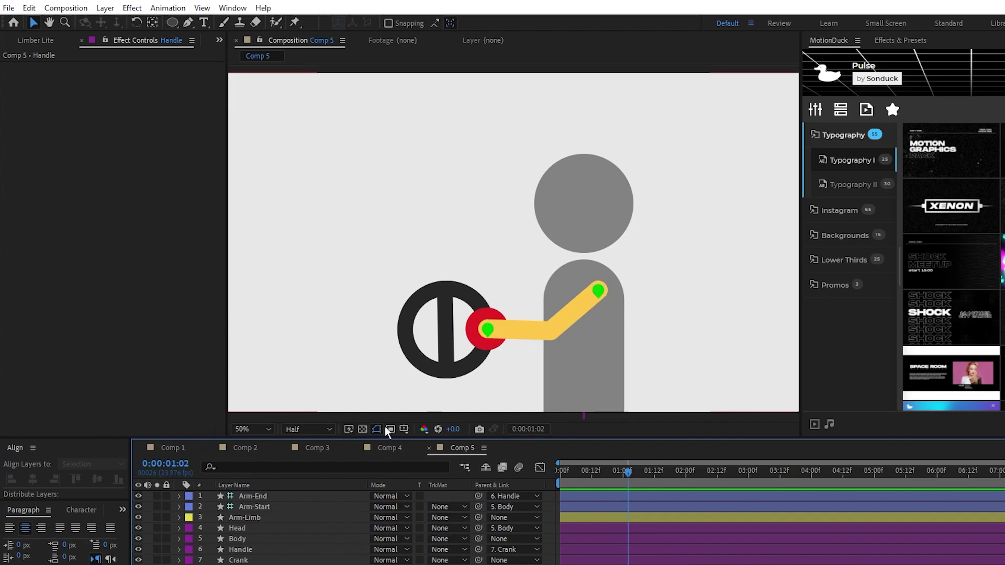
click(265, 498)
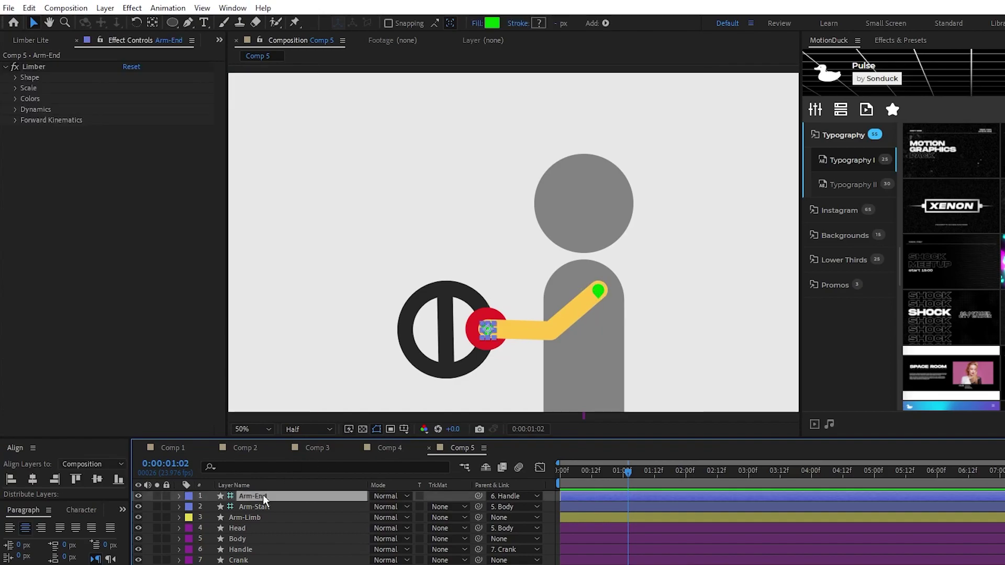
click(15, 78)
drag(131, 90, 217, 97)
drag(151, 99, 166, 100)
Play and scrub ahead to check the pose, then set Bone Curvature to 43.
key(space)
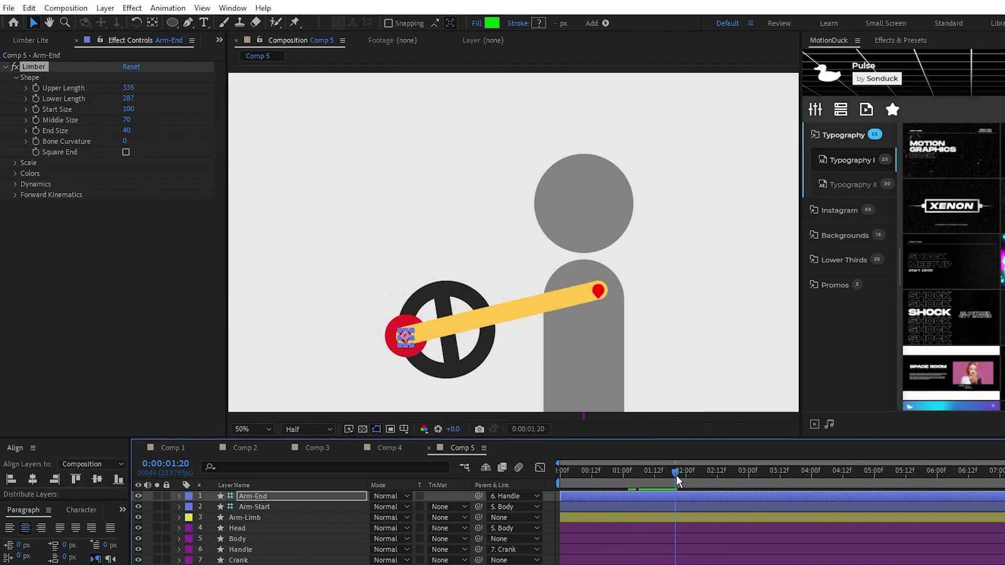
drag(672, 475, 716, 486)
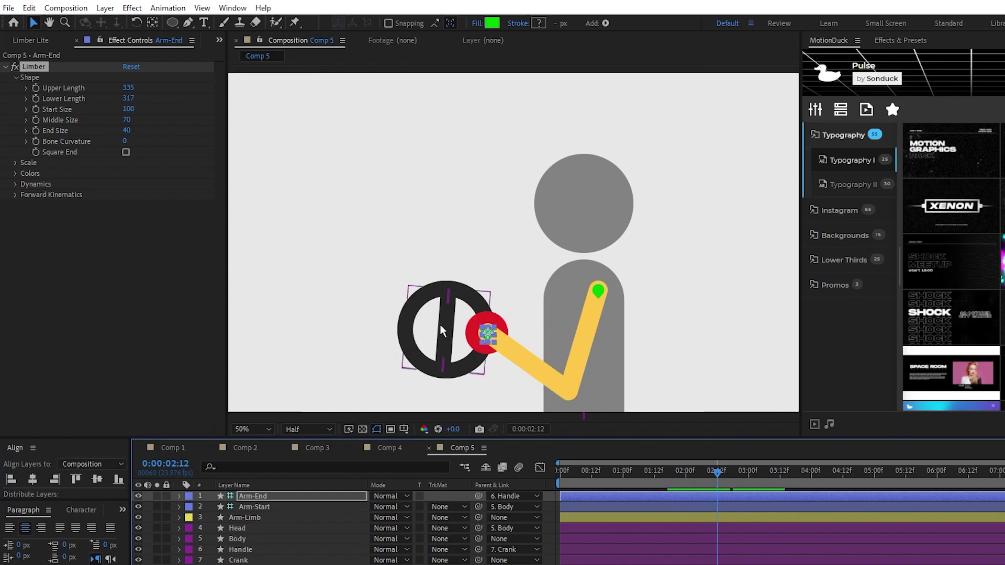
drag(130, 138, 166, 153)
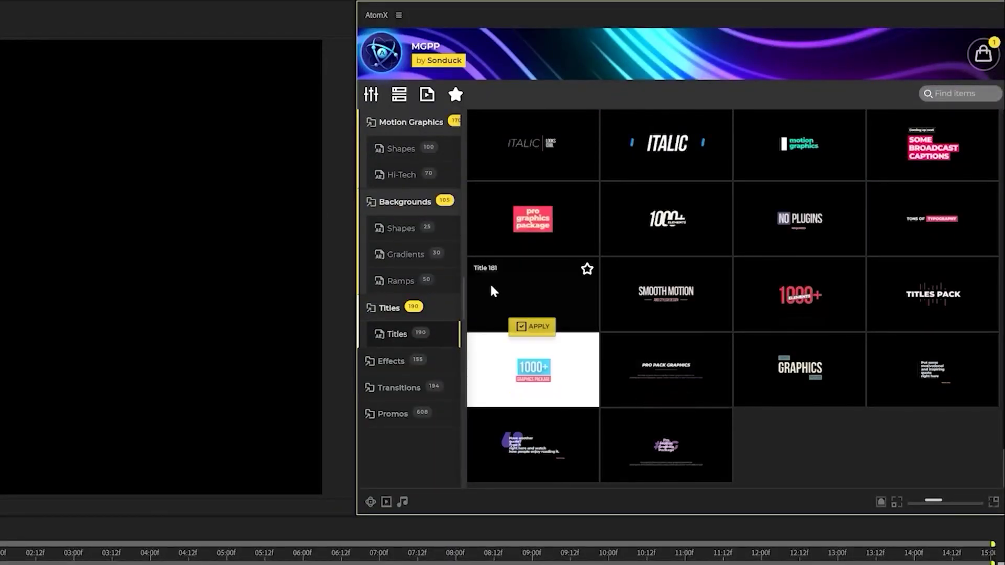
Apply AtomX's Title 178 template to create the animated SUBSCRIBE title composition.
mouse_move(672, 245)
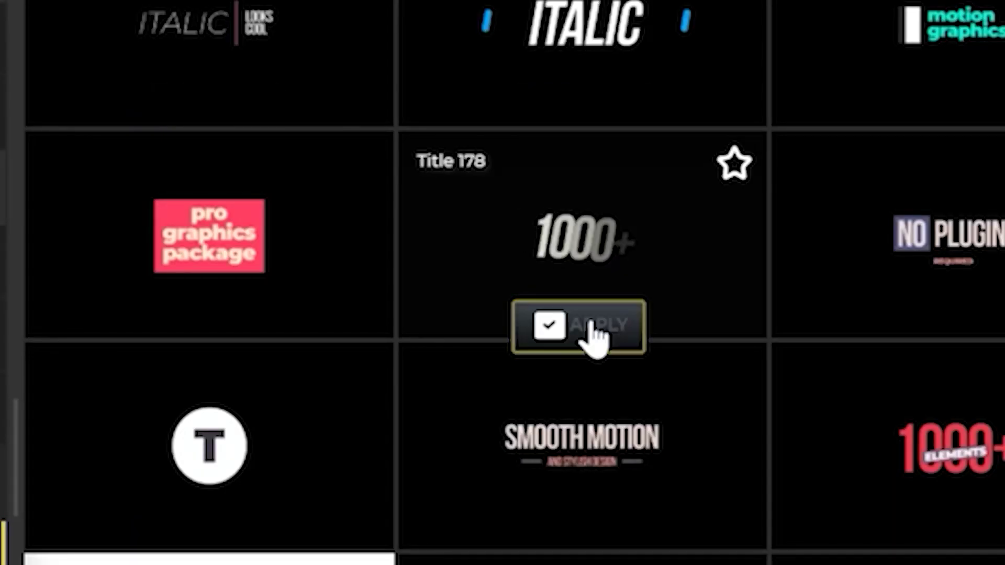
click(595, 335)
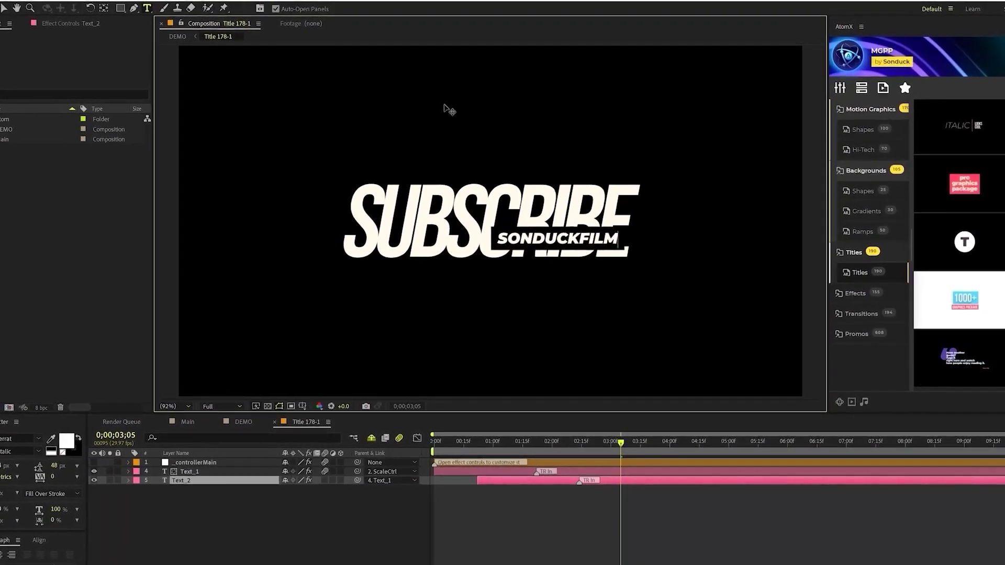